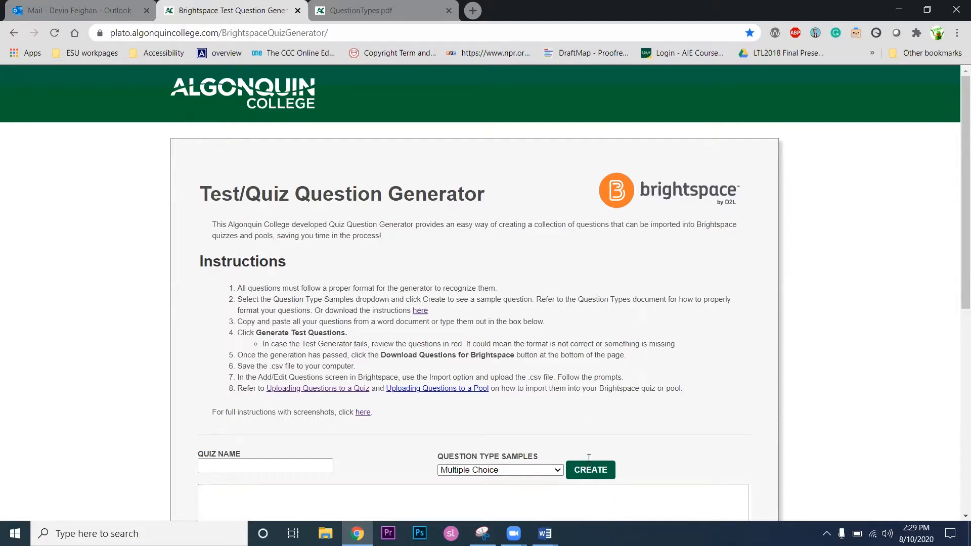
Switch to the exam document in Word and examine how an asterisk marks the correct answer of question 1
mouse_move(545, 533)
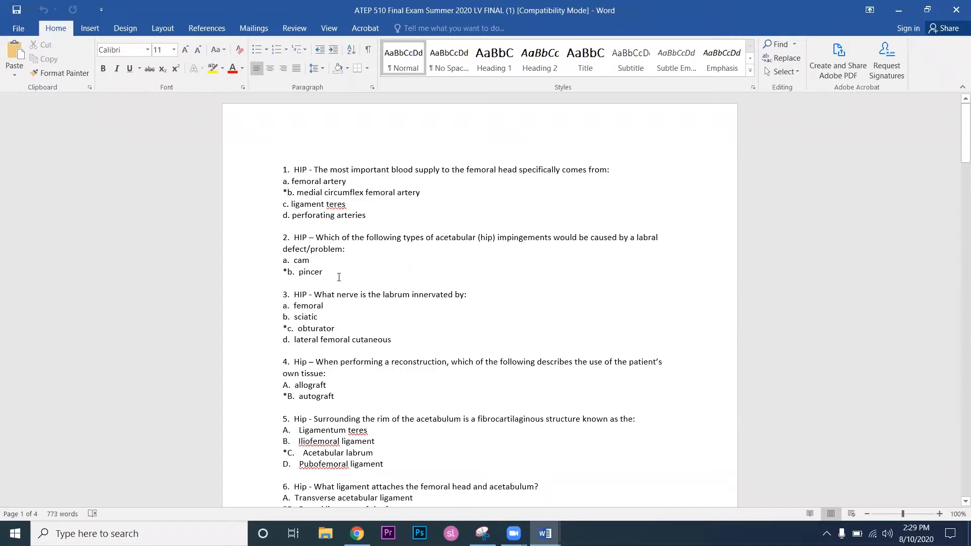
scroll(339, 277, down, 1)
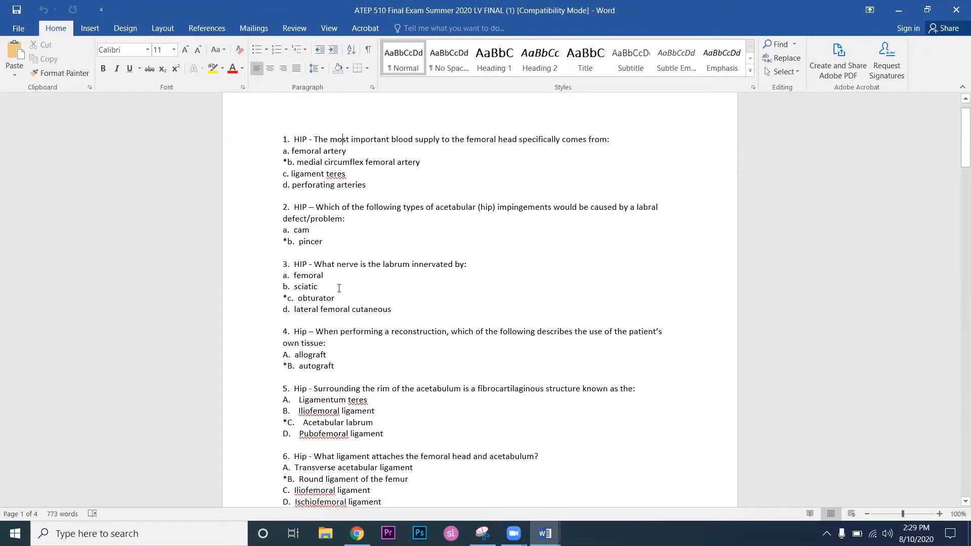
drag(286, 161, 287, 161)
click(295, 161)
drag(284, 162, 288, 162)
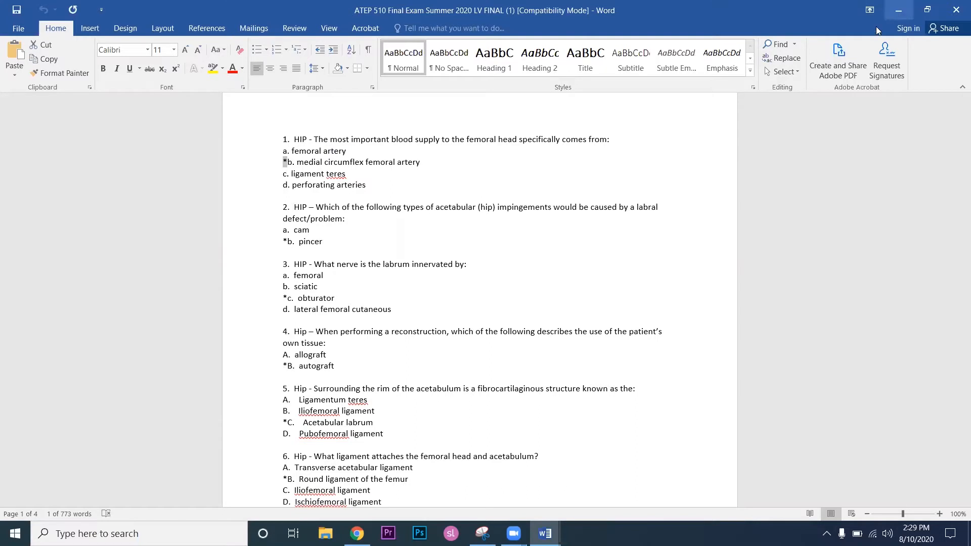
Copy questions 1 to 6, including their answer options, from the exam document
drag(283, 139, 399, 462)
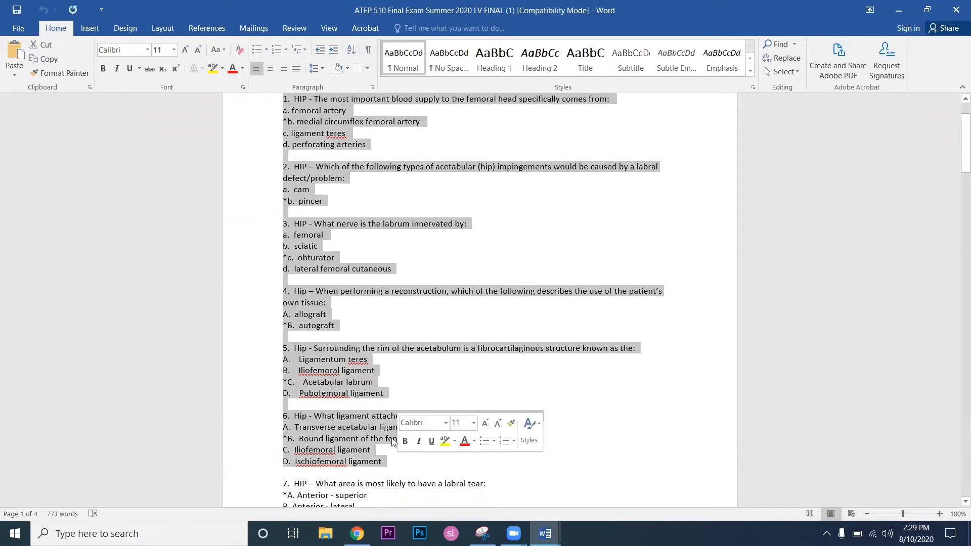
scroll(353, 352, up, 2)
scroll(353, 352, up, 1)
scroll(327, 213, down, 3)
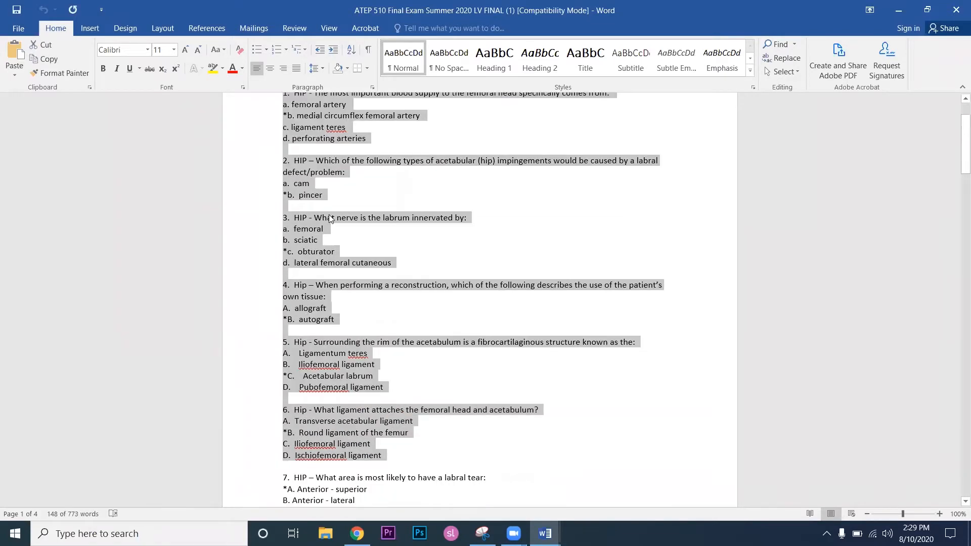
scroll(319, 208, up, 2)
right_click(311, 147)
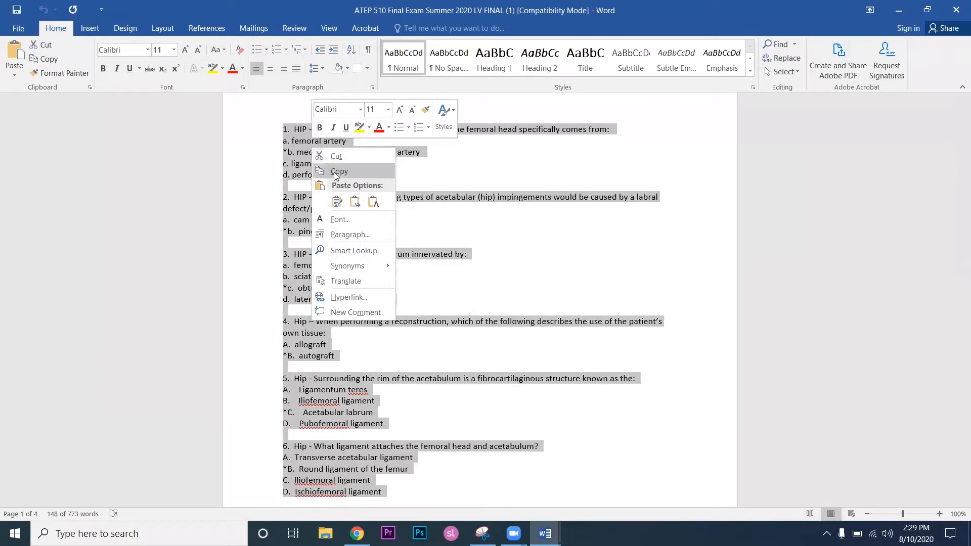
click(334, 172)
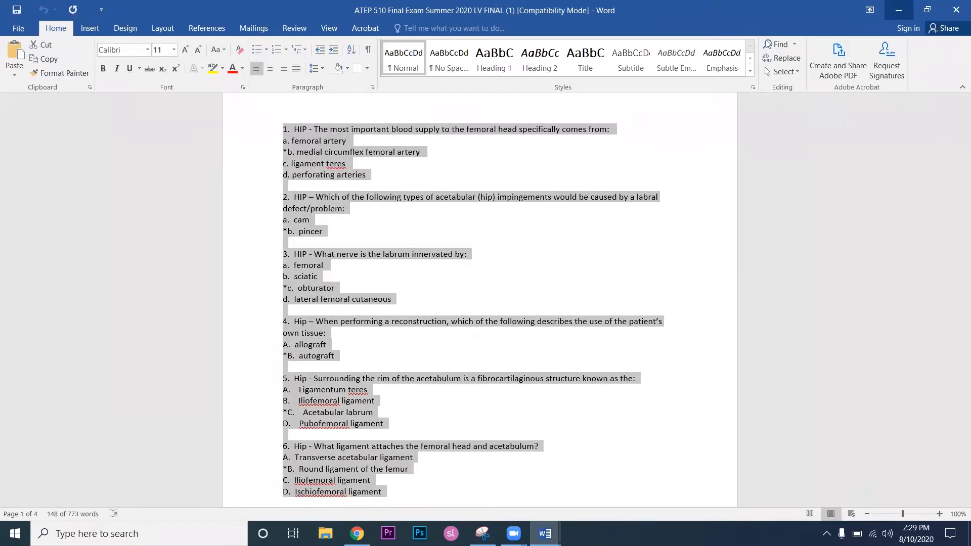
Return to the question generator in Chrome, name the quiz "Quiz 1" and choose Multiple Choice as the question type sample
click(899, 11)
scroll(378, 219, down, 2)
click(311, 342)
text(Quiz 1)
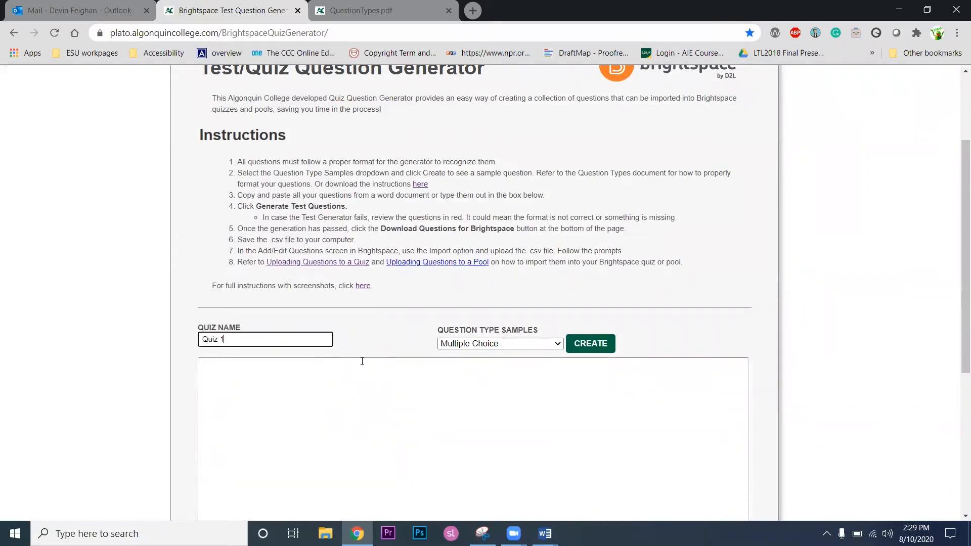
scroll(362, 361, down, 2)
click(536, 217)
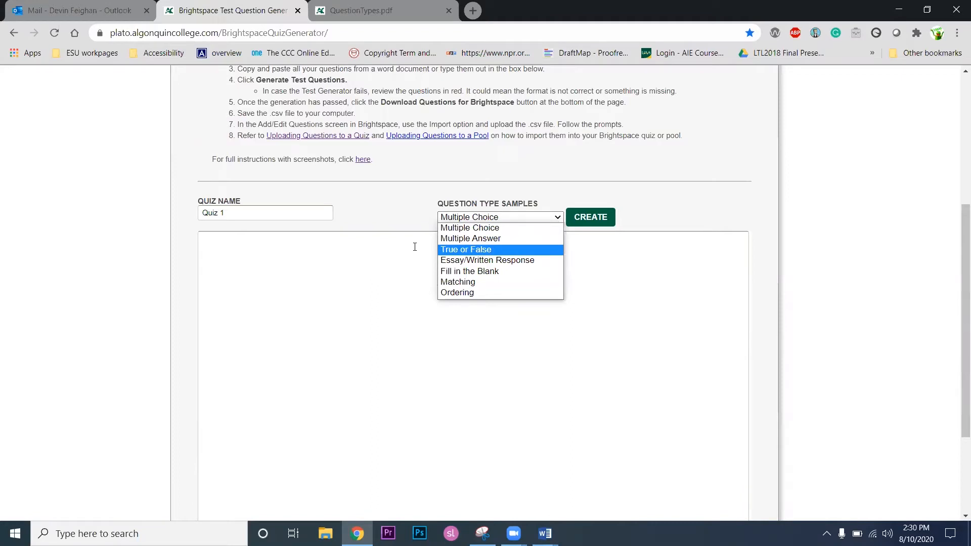
click(502, 228)
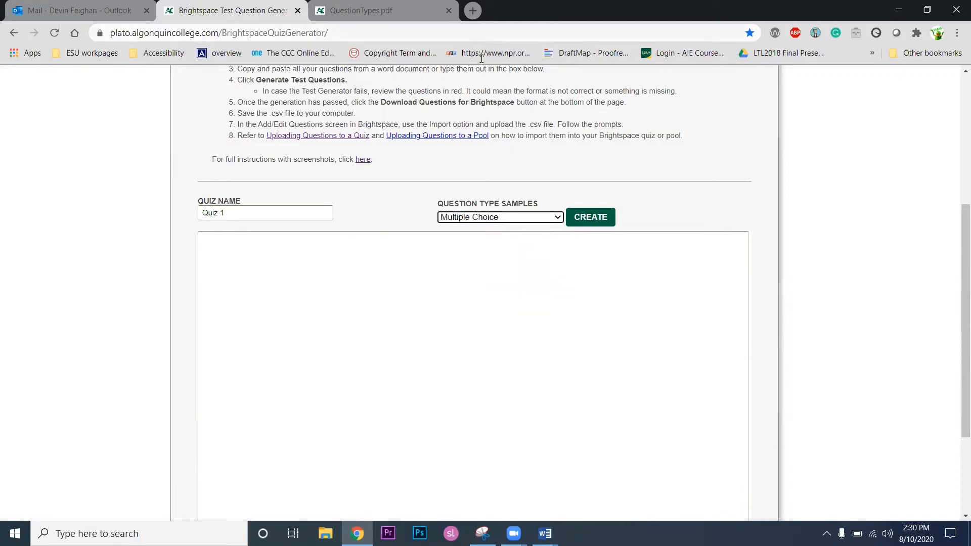
Paste the copied questions into the generator's large question text box
click(303, 275)
key(ctrl+v)
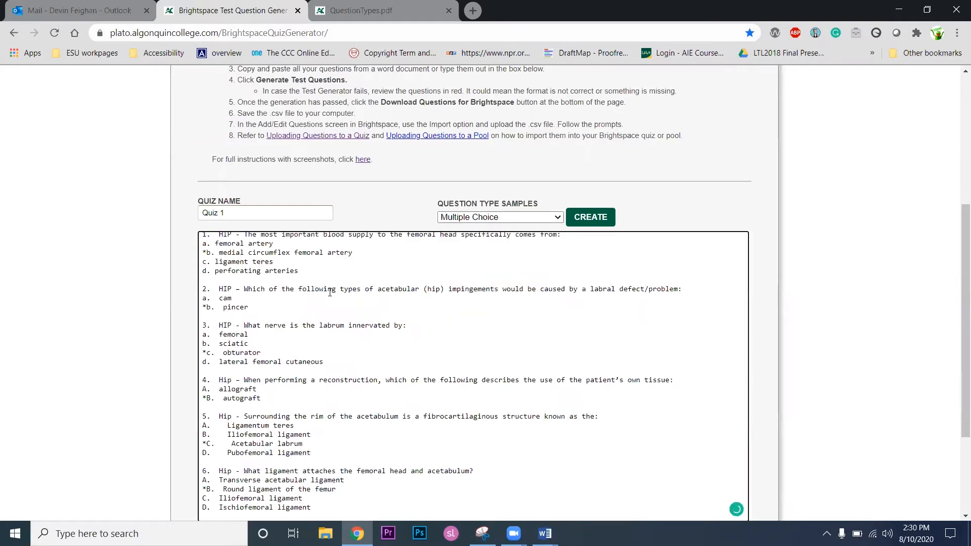
scroll(329, 293, up, 1)
scroll(330, 290, down, 1)
right_click(569, 261)
click(886, 282)
scroll(886, 282, down, 2)
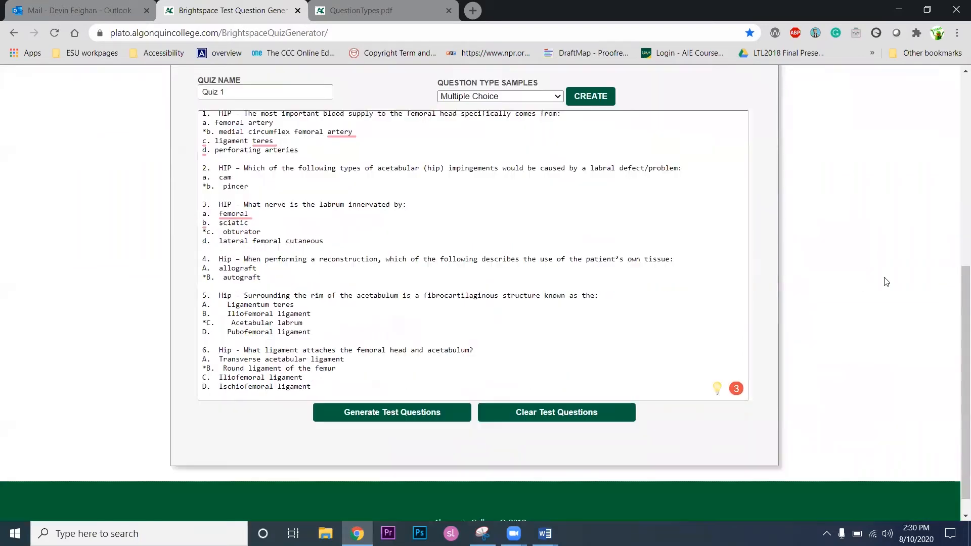
Generate the test questions from the pasted text
scroll(465, 330, up, 1)
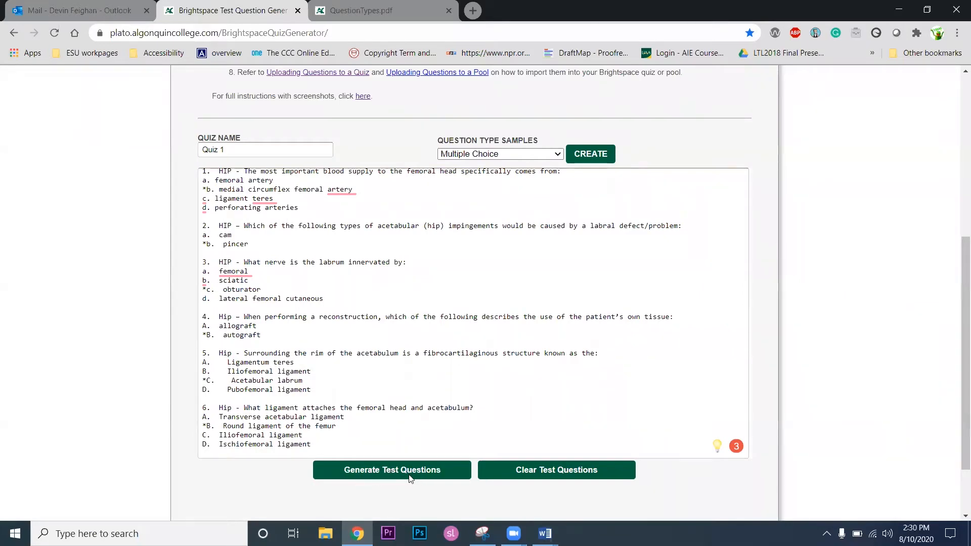
scroll(408, 472, down, 2)
click(421, 397)
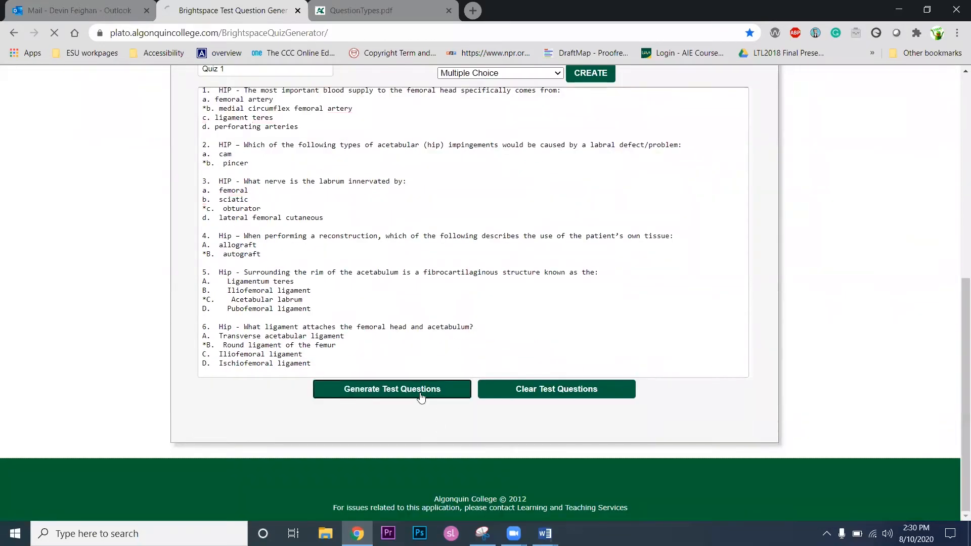
scroll(820, 261, down, 5)
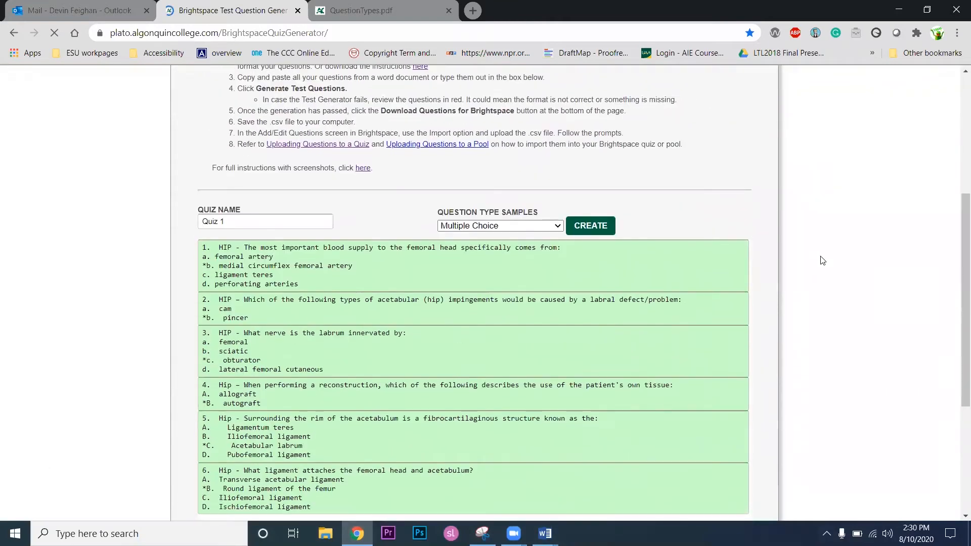
scroll(665, 288, up, 1)
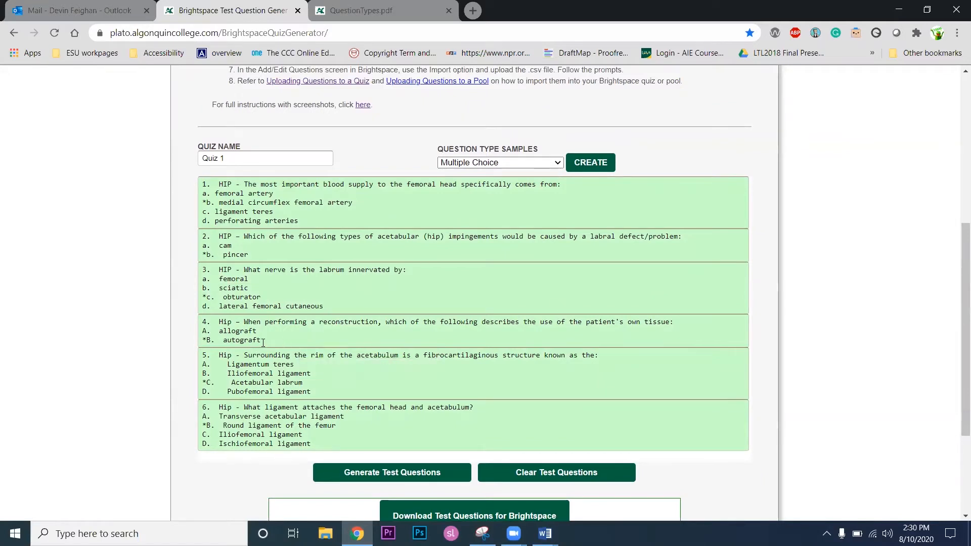
Check each of the six generated questions and its answer options in its separate box
drag(223, 322, 475, 321)
click(481, 321)
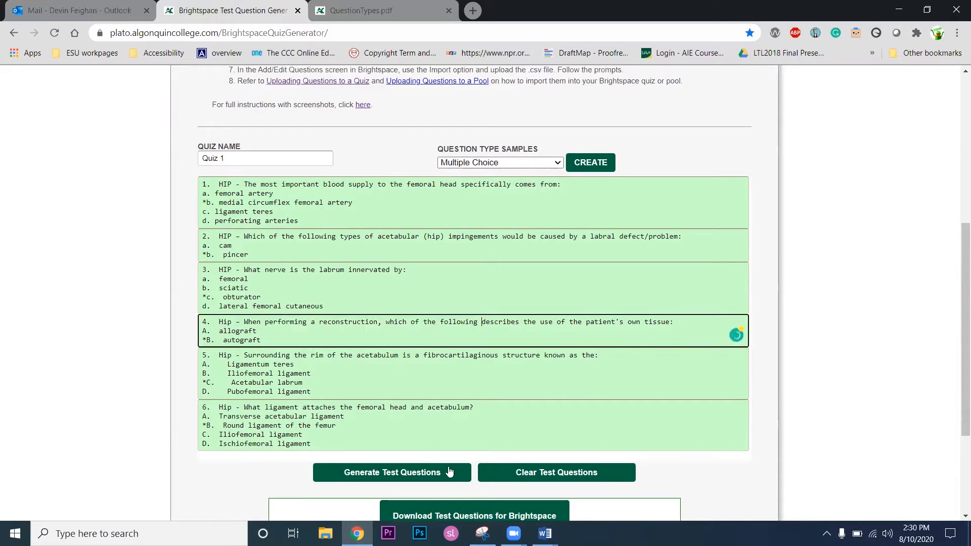
scroll(342, 392, down, 1)
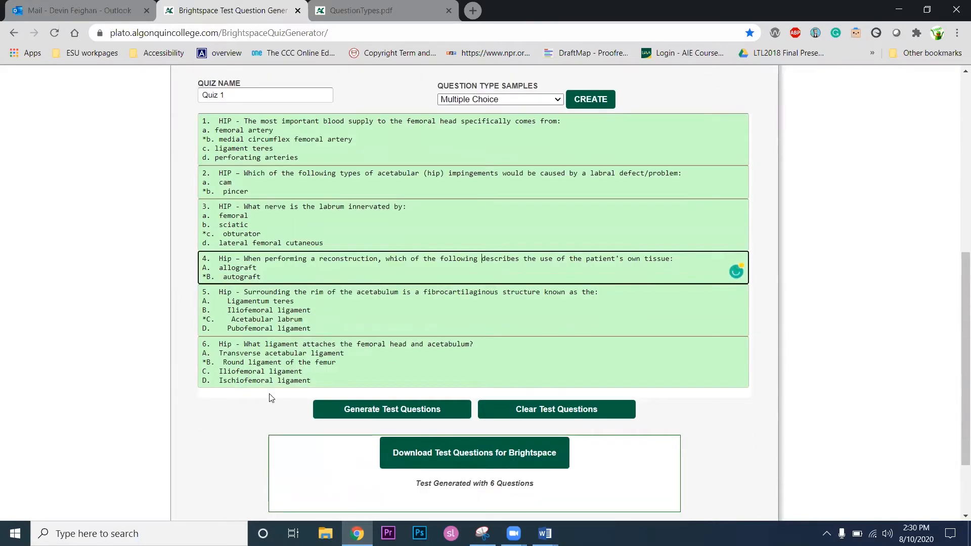
click(321, 140)
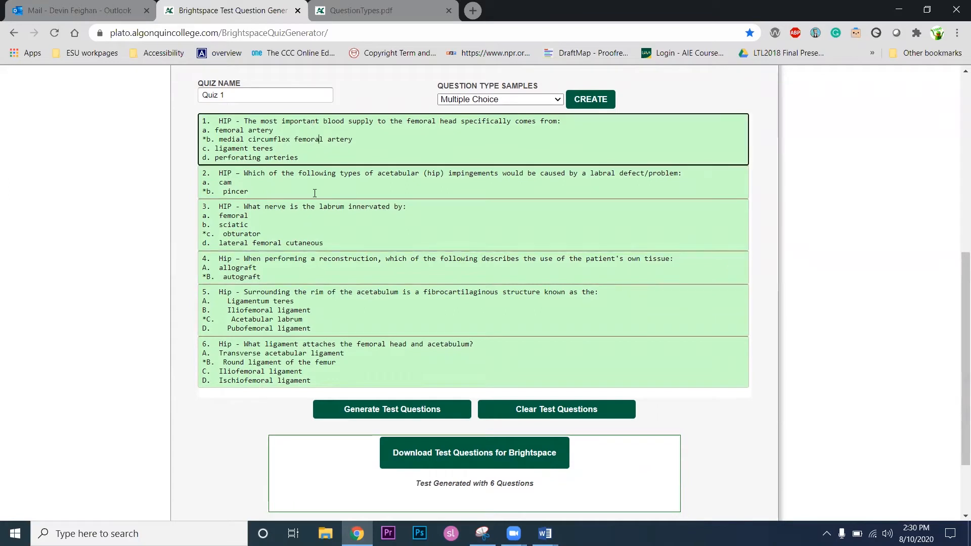
click(313, 185)
click(304, 223)
click(310, 263)
click(337, 310)
click(370, 359)
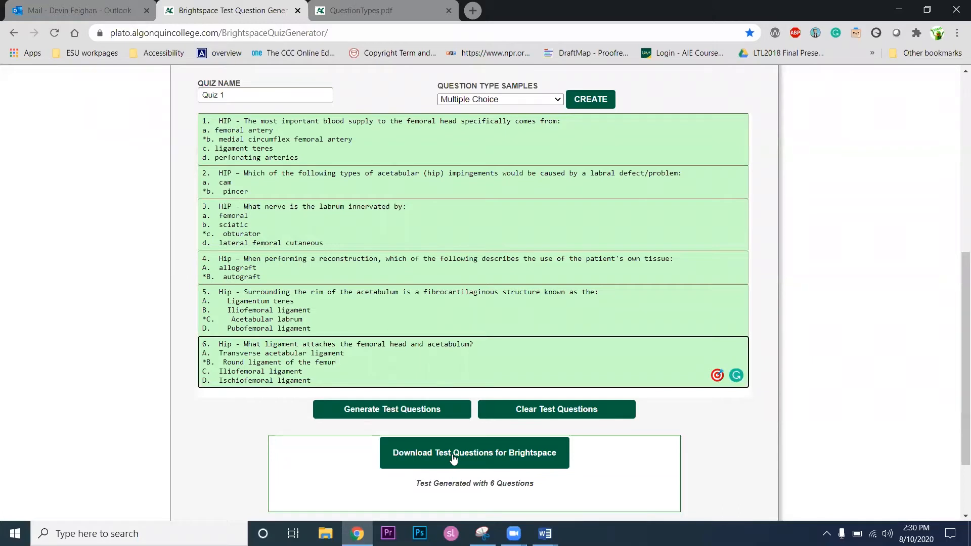
Download the generated test questions for Brightspace as Quiz1.csv
click(526, 457)
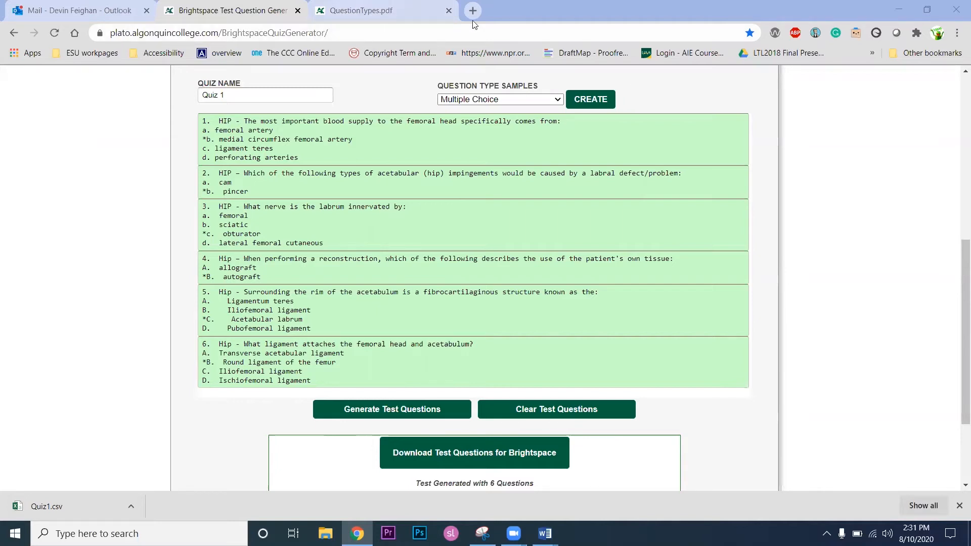
click(803, 5)
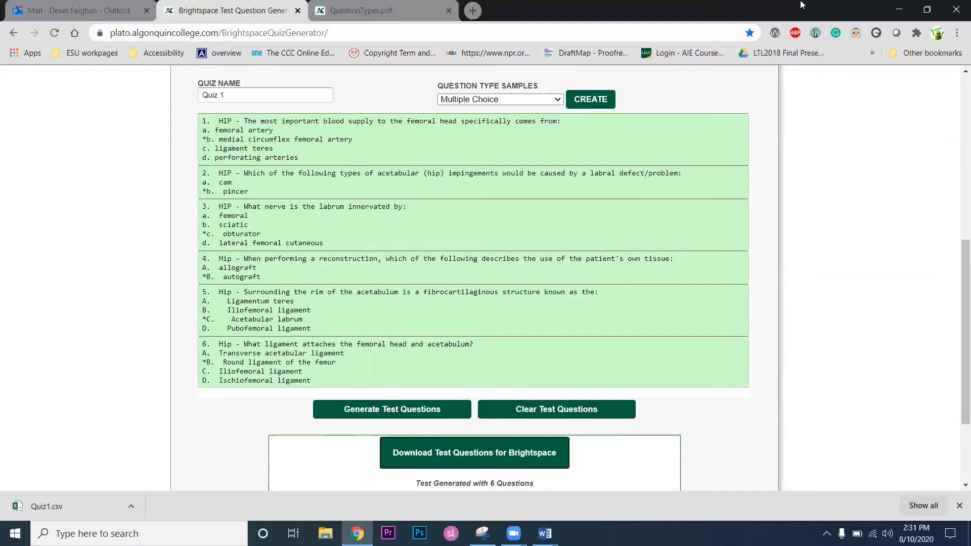
Open the East Stroudsburg University D2L homepage in a new browser tab
click(473, 11)
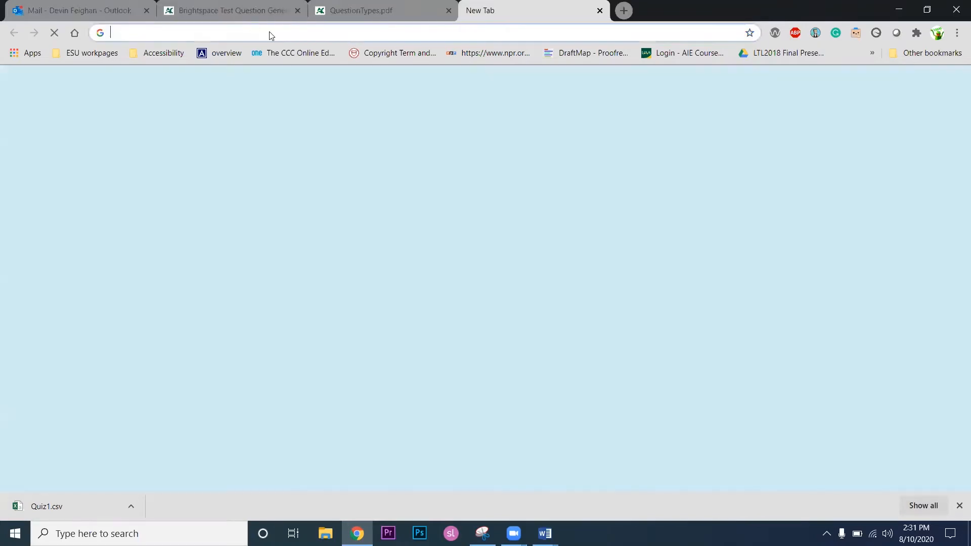
text(d2)
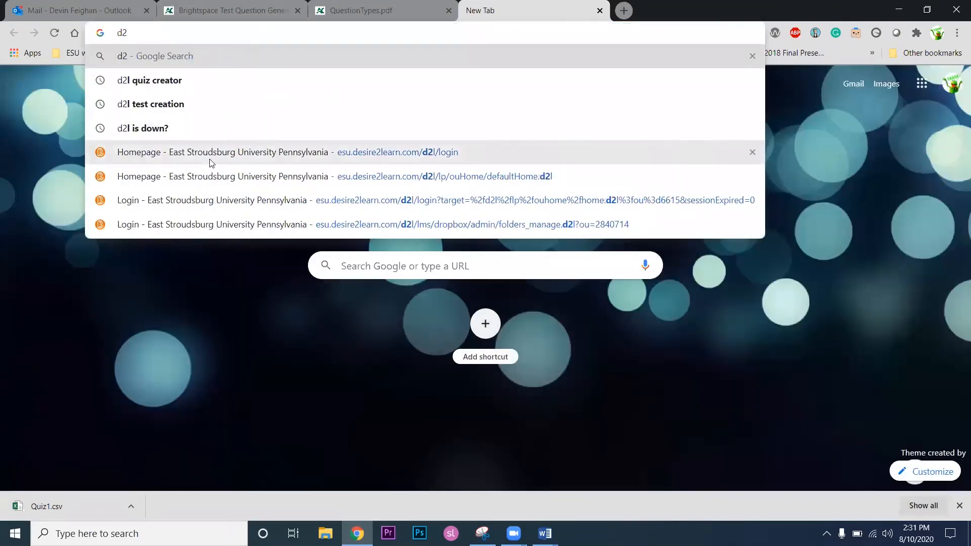
click(210, 157)
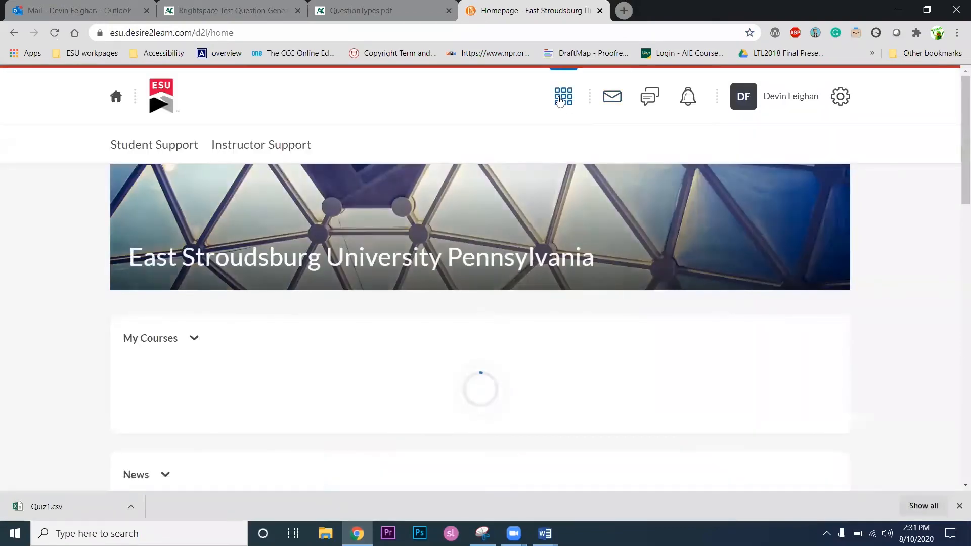
Open the Long Menu development course and go to its Manage Quizzes page
click(564, 96)
scroll(500, 349, down, 1)
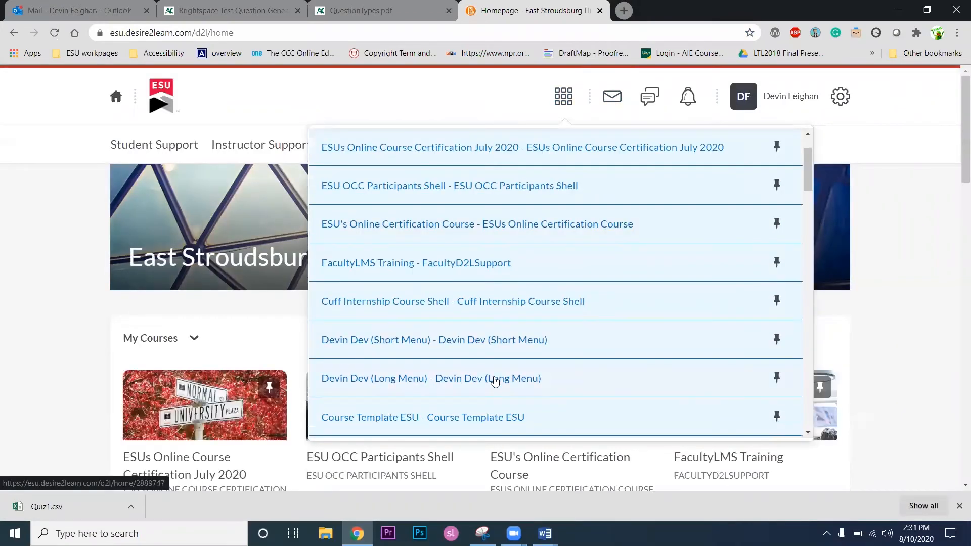
click(493, 380)
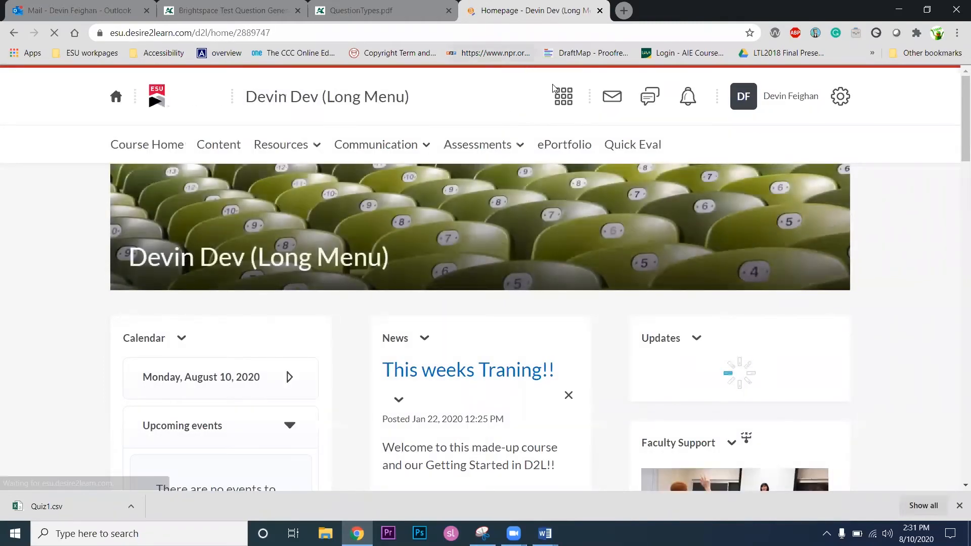
click(498, 145)
click(466, 222)
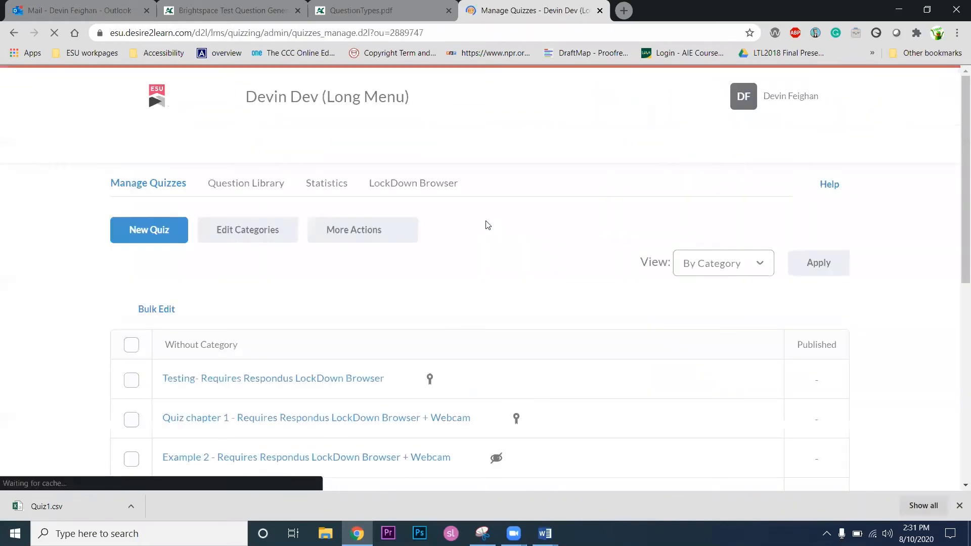
Create a new quiz in the course and name it "Quiz 1"
scroll(405, 187, down, 1)
click(398, 175)
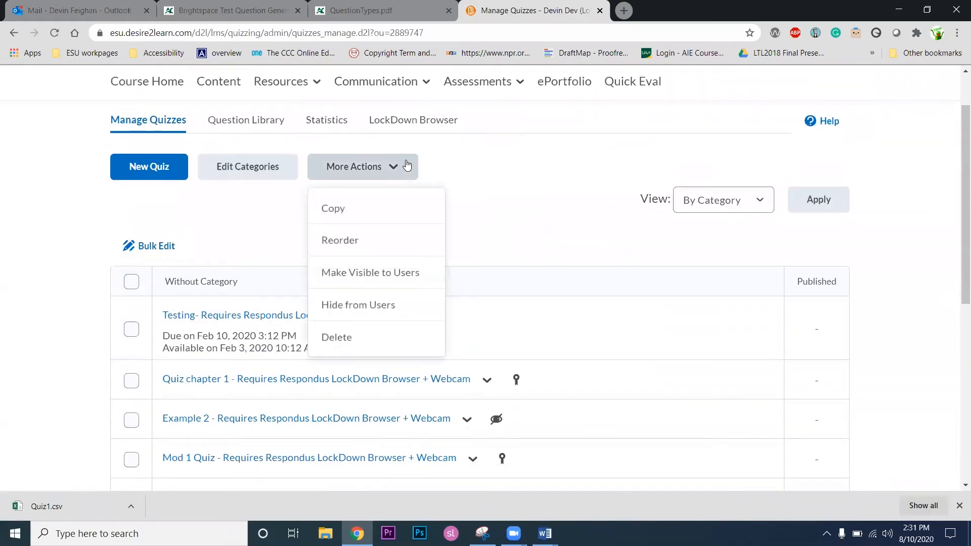
click(454, 158)
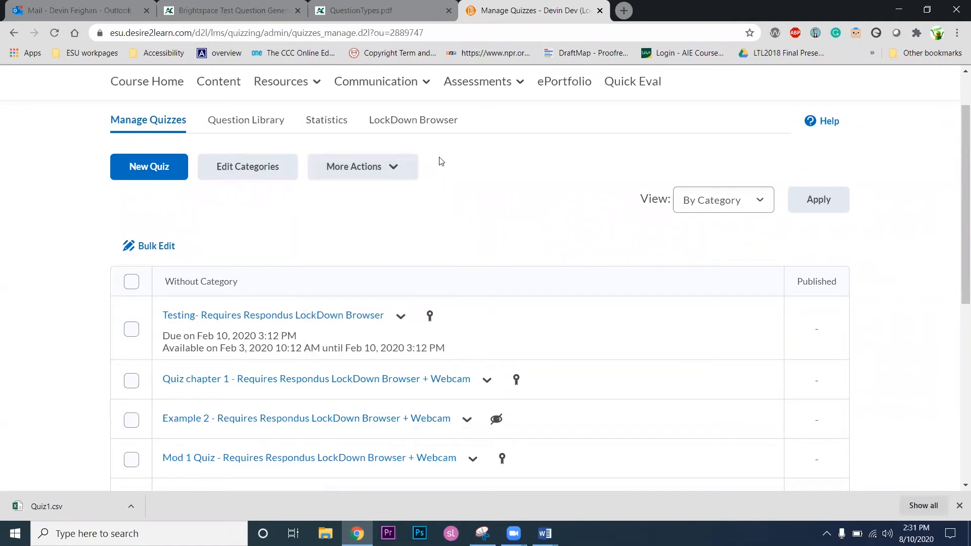
click(157, 170)
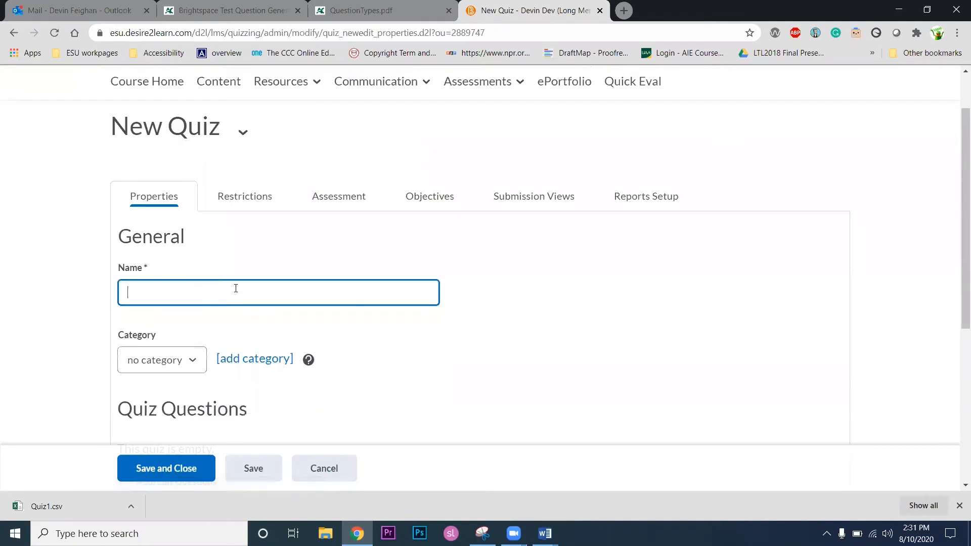
text(Quiz 1)
Open the question editor for Quiz 1 and upload the downloaded Quiz1.csv as the import file
scroll(273, 304, down, 5)
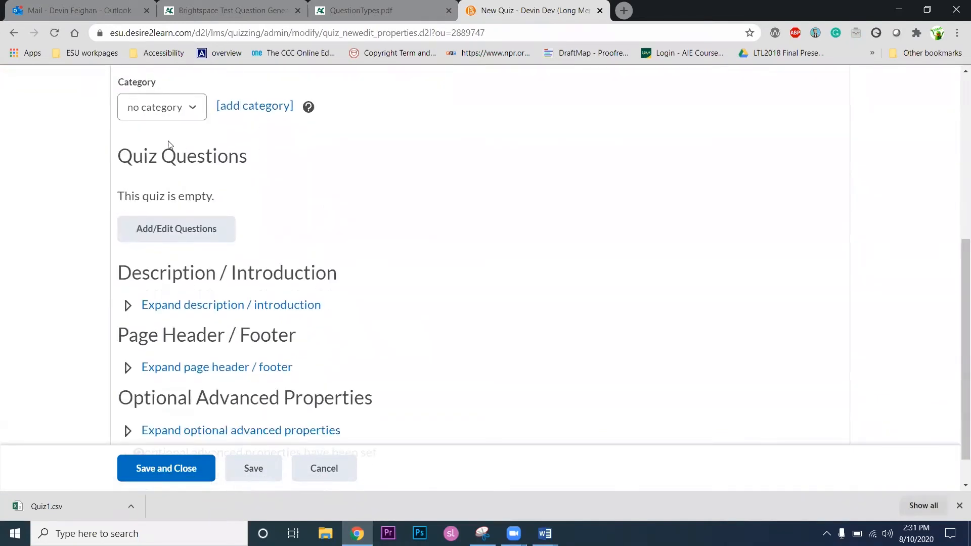
click(181, 235)
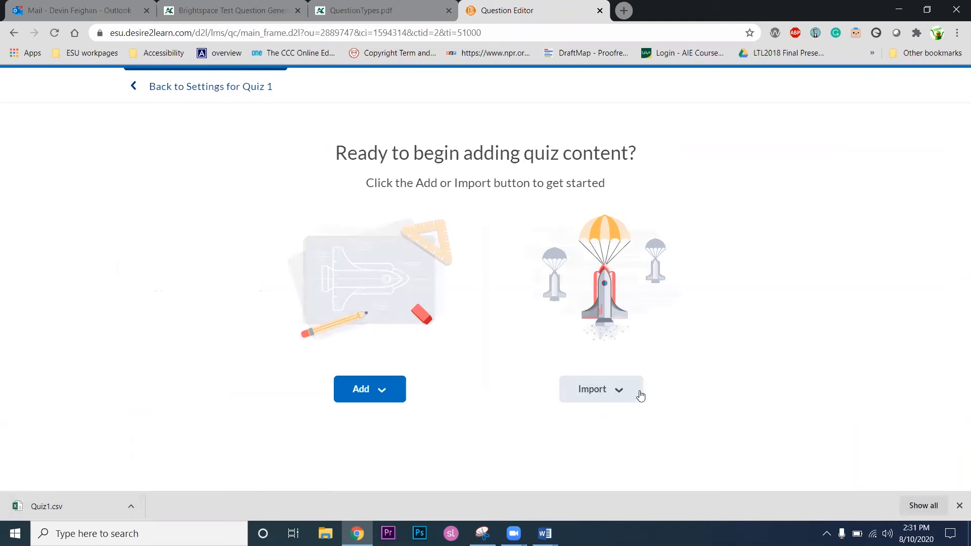
click(624, 392)
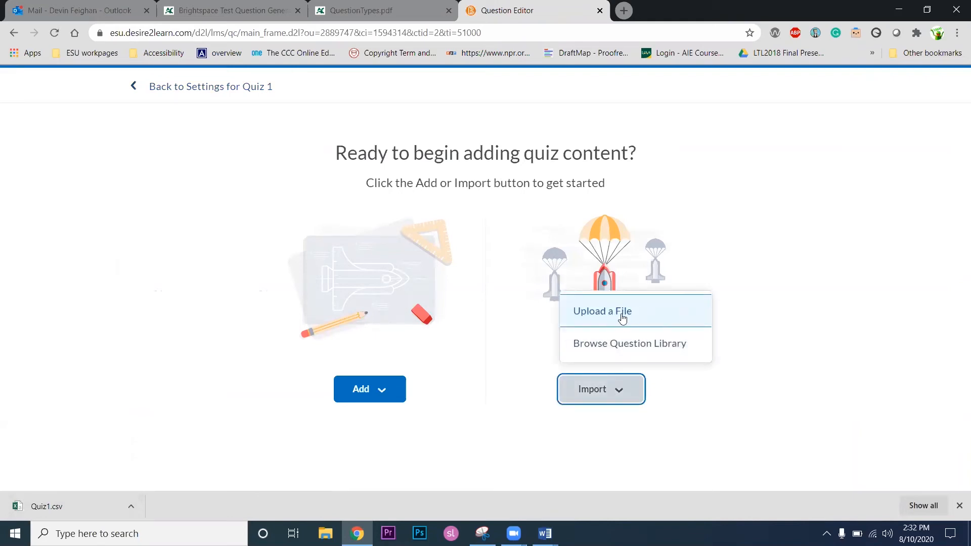
click(630, 317)
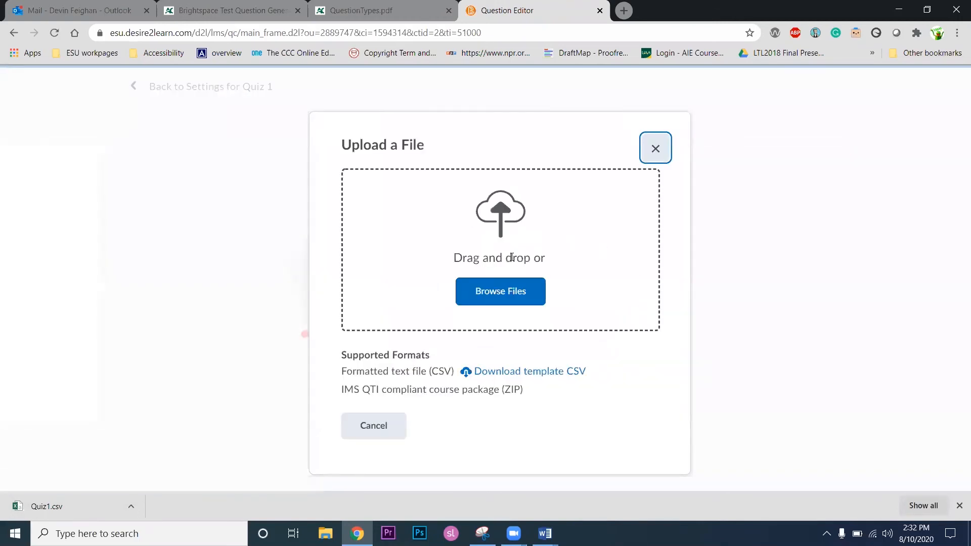
drag(85, 513, 501, 222)
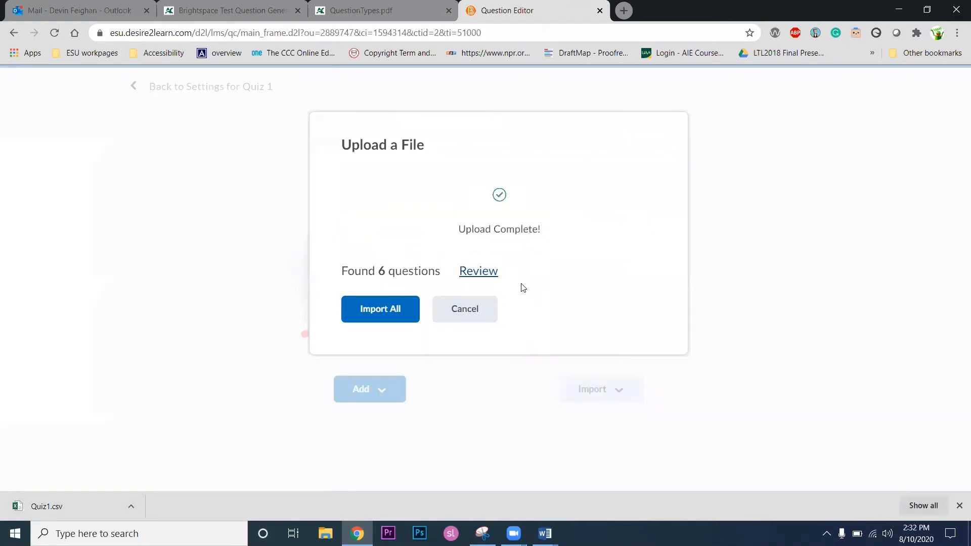
Review the questions found in the uploaded file and import all of them into Quiz 1
click(480, 271)
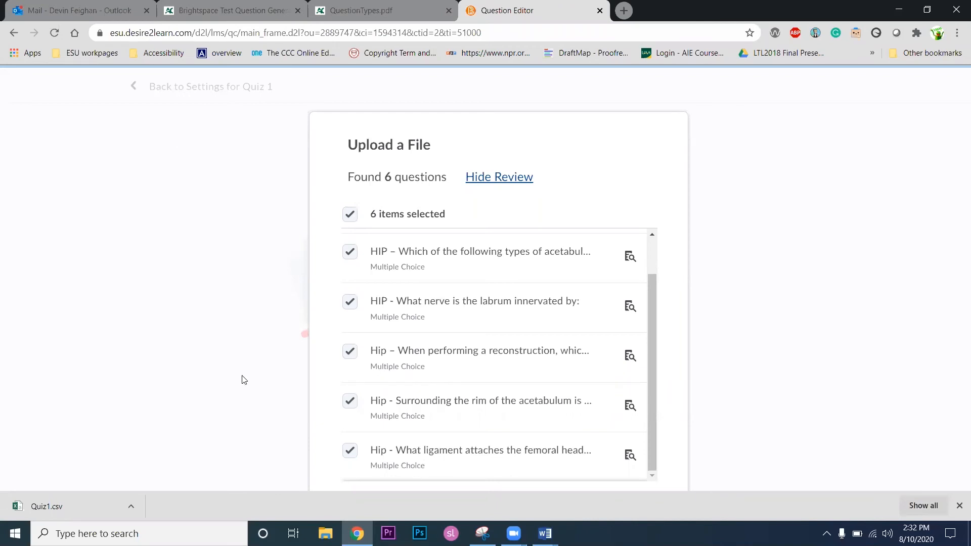
key(ctrl+minus)
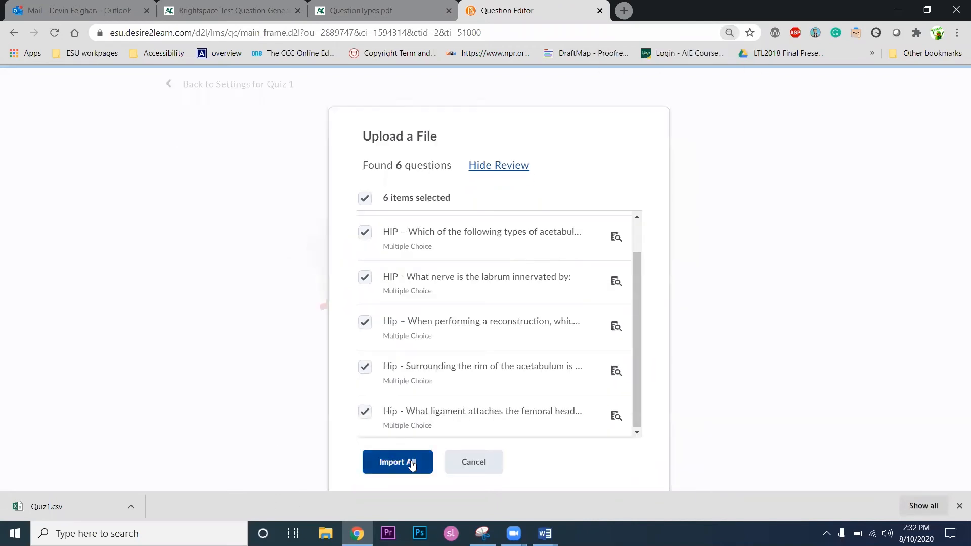
click(412, 465)
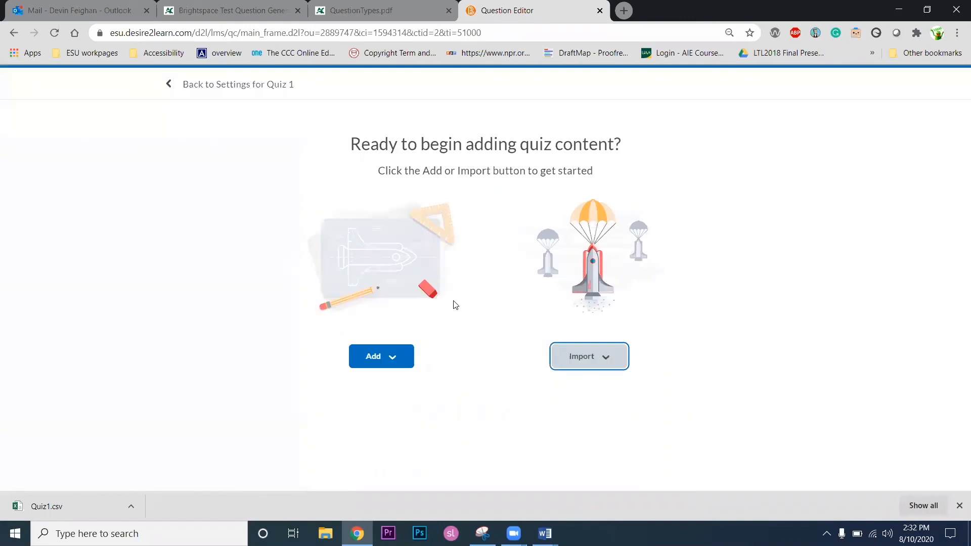
key(ctrl+plus)
Look through the imported question list in Quiz 1 and check the options for adding more content
scroll(614, 208, down, 1)
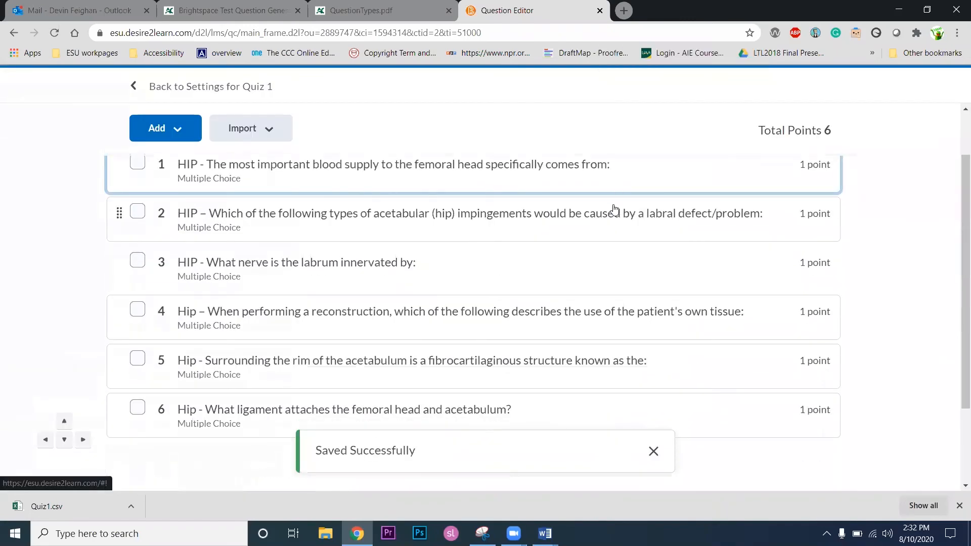
scroll(614, 208, down, 1)
scroll(127, 349, up, 3)
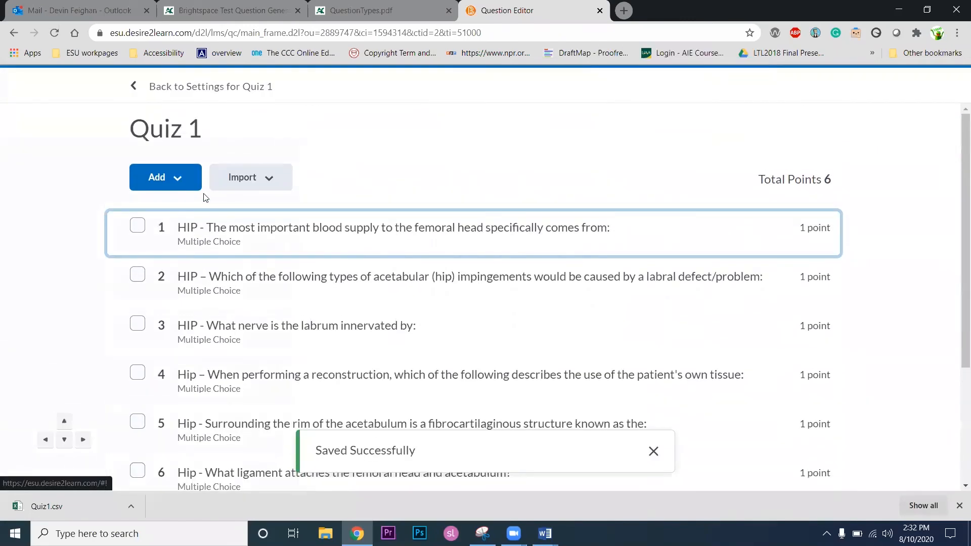
click(177, 188)
click(60, 232)
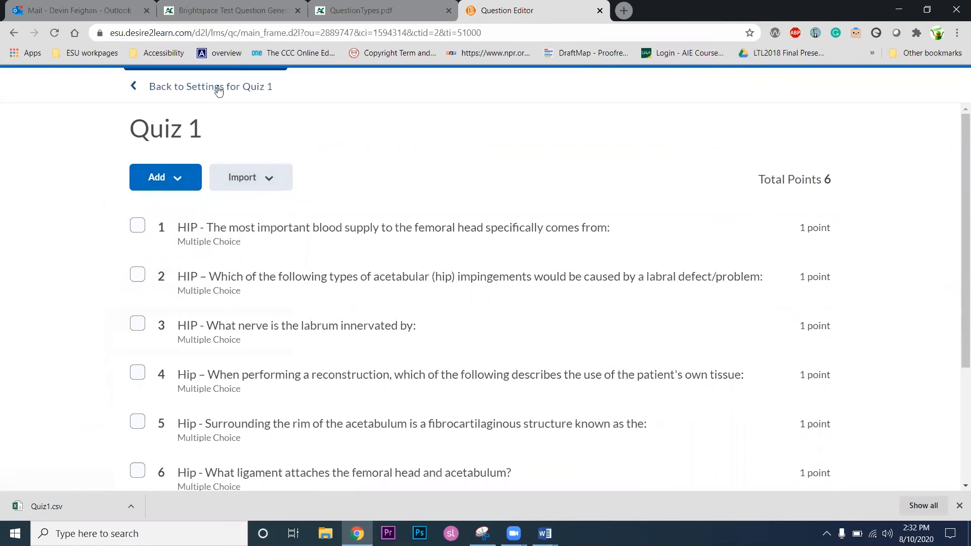
Return to the Quiz 1 settings and examine the imported questions and paging options in its properties
click(171, 90)
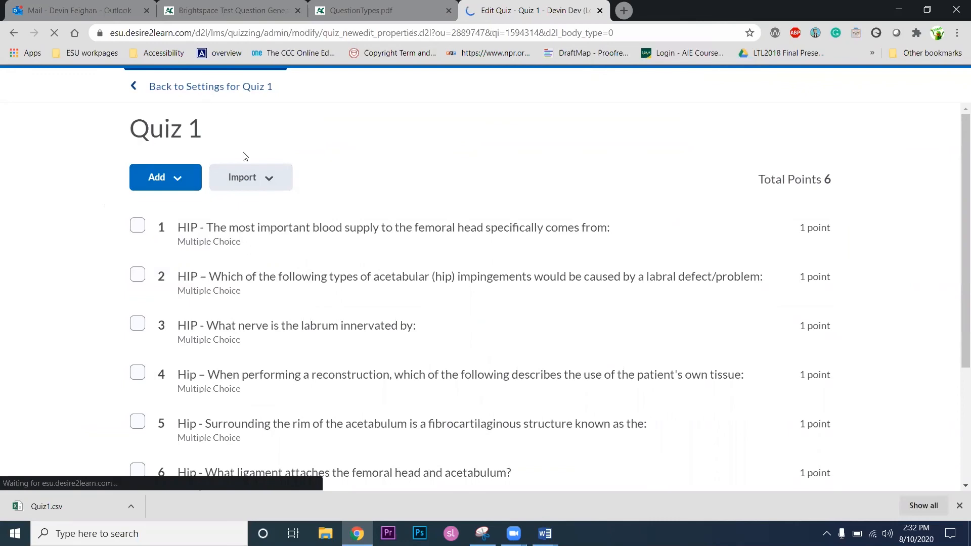
scroll(336, 301, down, 6)
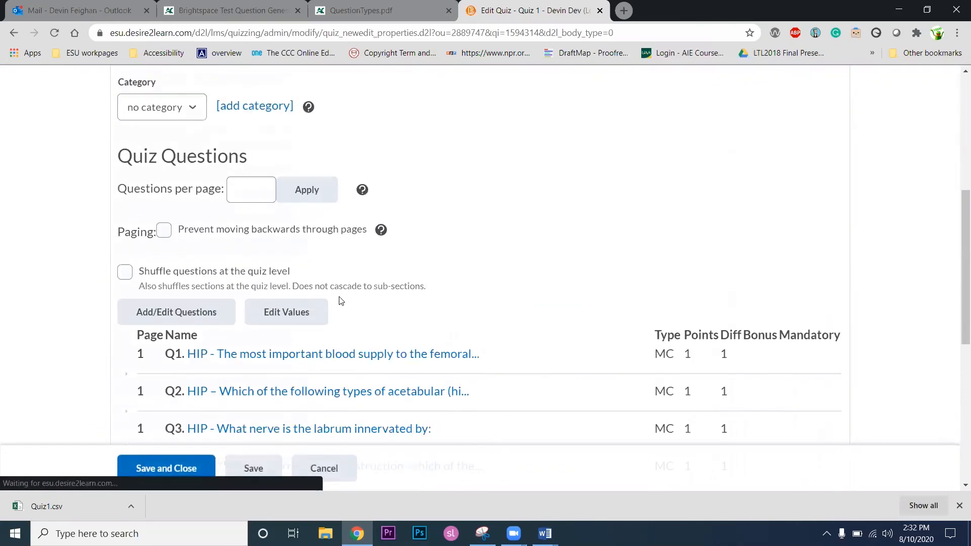
scroll(339, 301, down, 2)
scroll(390, 397, up, 4)
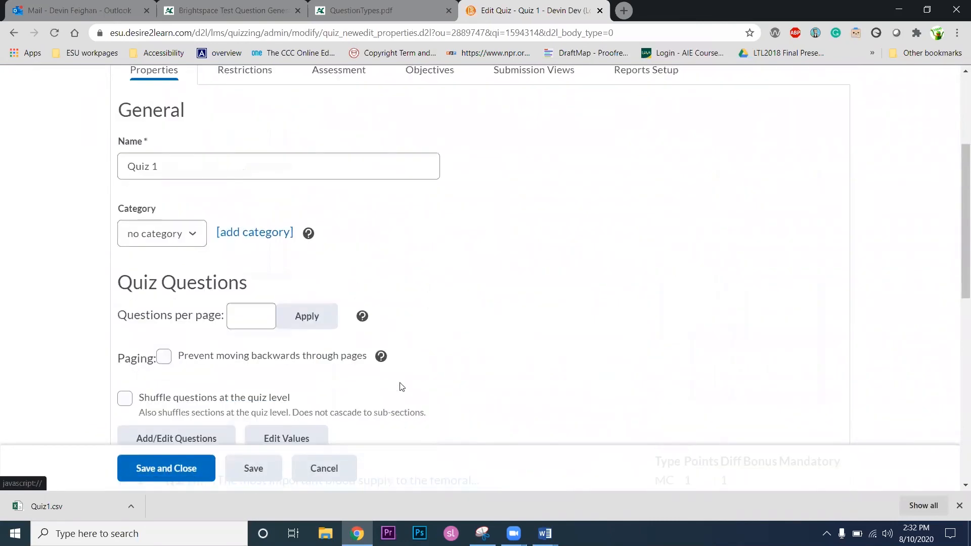
scroll(402, 387, up, 3)
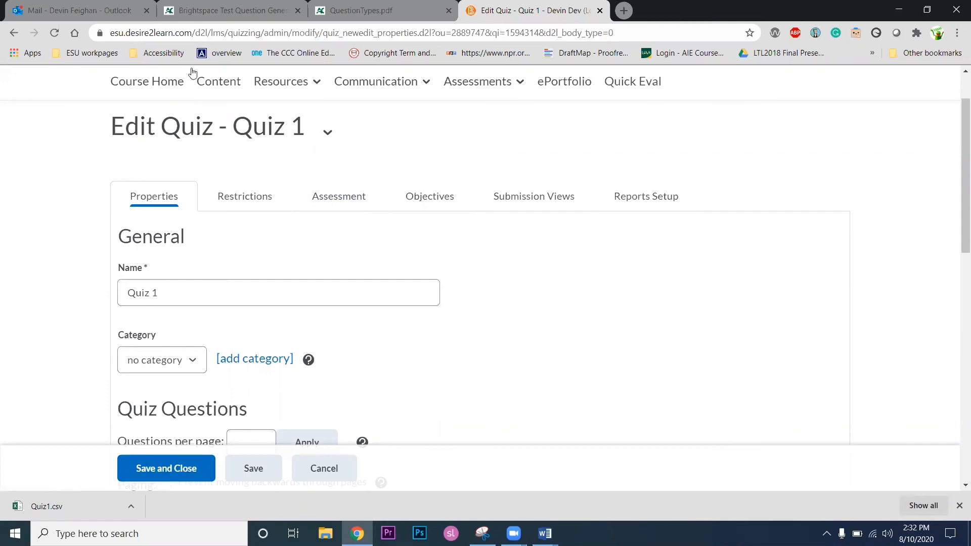
Switch back to the Brightspace Test Question Generator page
click(258, 11)
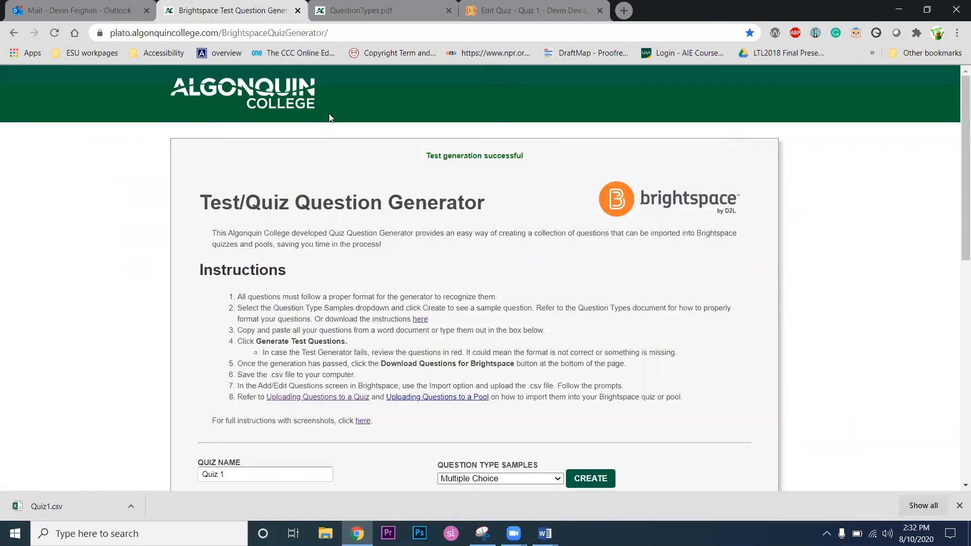